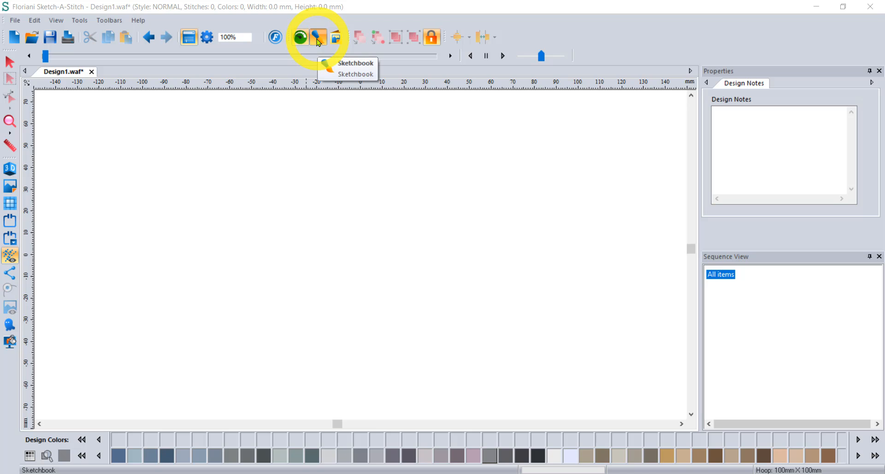
# Step: Sketch a closed freehand fill shape about 188 mm wide and 100 mm high with the Sketchbook
pyautogui.click(317, 40)
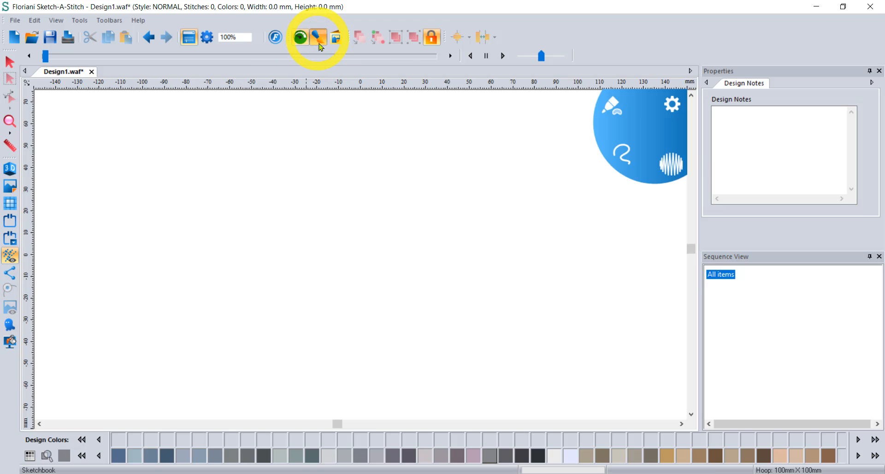
pyautogui.click(613, 104)
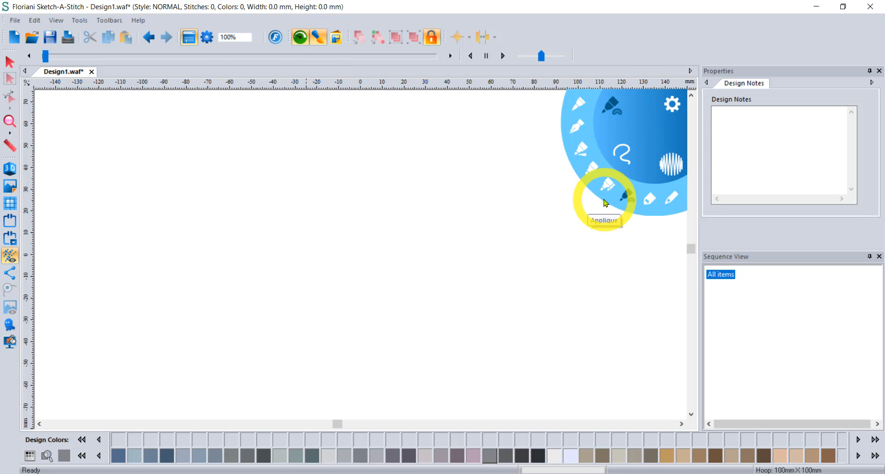
pyautogui.click(622, 198)
pyautogui.moveTo(300, 189)
pyautogui.mouseDown()
pyautogui.moveTo(286, 204)
pyautogui.moveTo(259, 296)
pyautogui.moveTo(327, 347)
pyautogui.moveTo(383, 331)
pyautogui.moveTo(483, 329)
pyautogui.moveTo(447, 222)
pyautogui.moveTo(399, 175)
pyautogui.moveTo(282, 138)
pyautogui.moveTo(179, 159)
pyautogui.moveTo(107, 235)
pyautogui.moveTo(230, 180)
pyautogui.mouseUp()
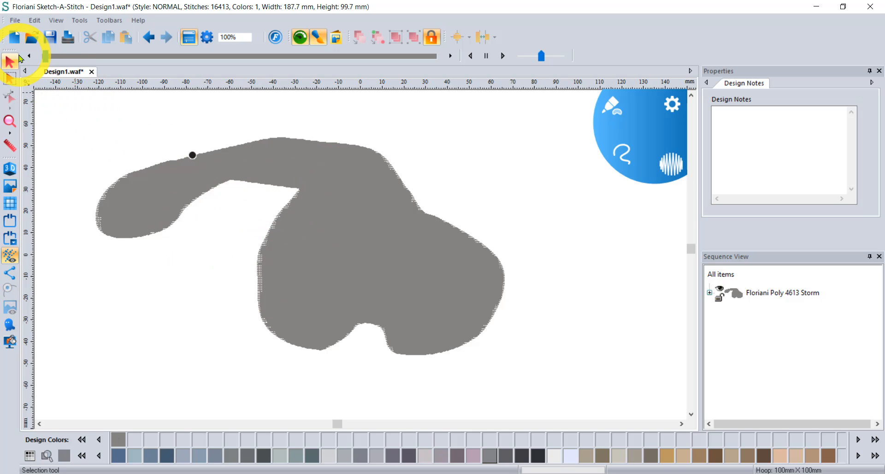
# Step: Save the design to the Desktop as Design1.waf in Floriani Files (WAF) format, replacing the existing file
pyautogui.click(15, 21)
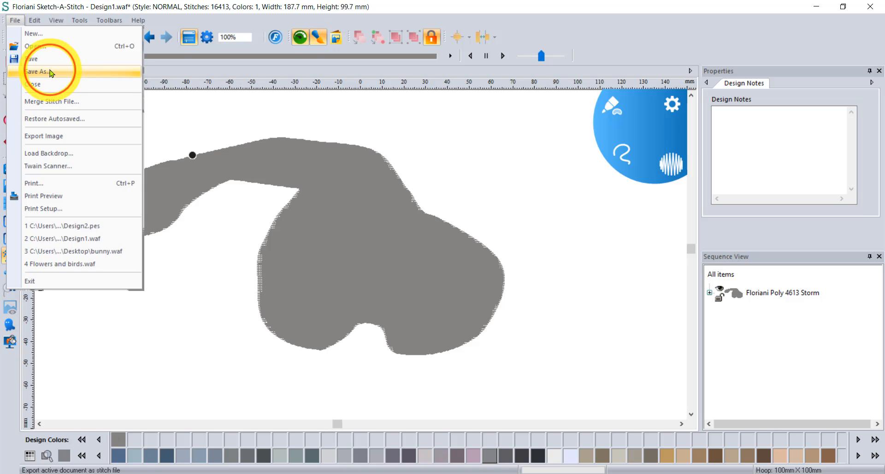
pyautogui.click(51, 73)
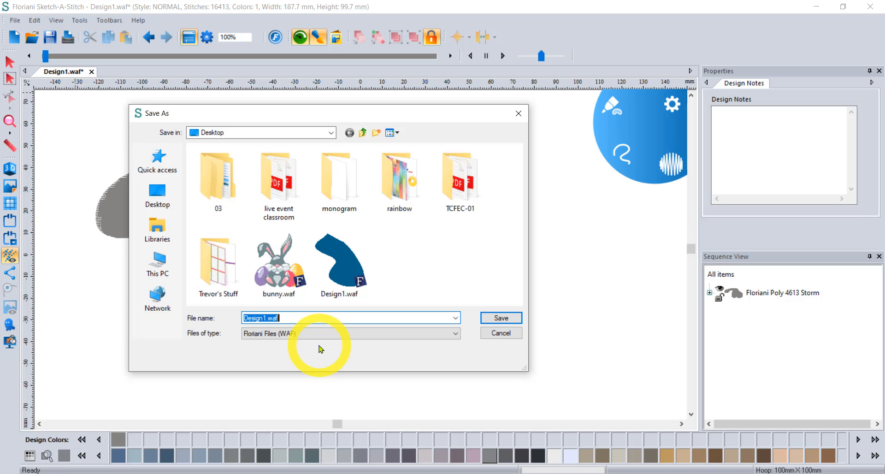
pyautogui.moveTo(252, 110); pyautogui.dragTo(272, 100)
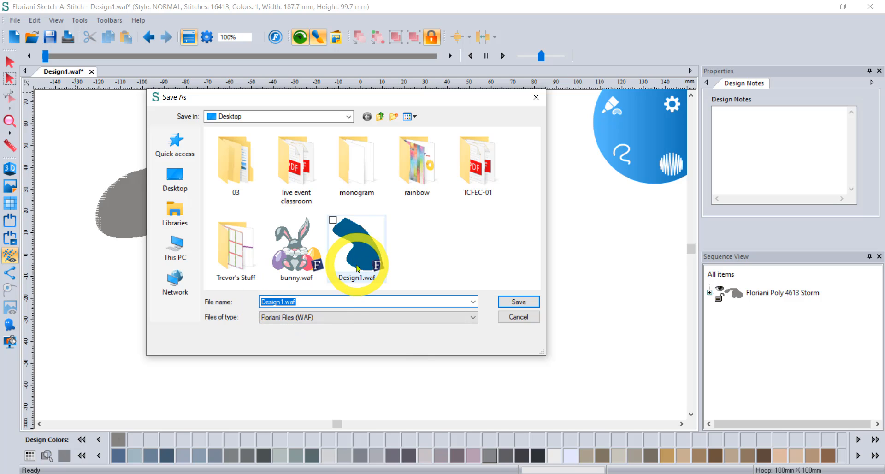
pyautogui.click(518, 303)
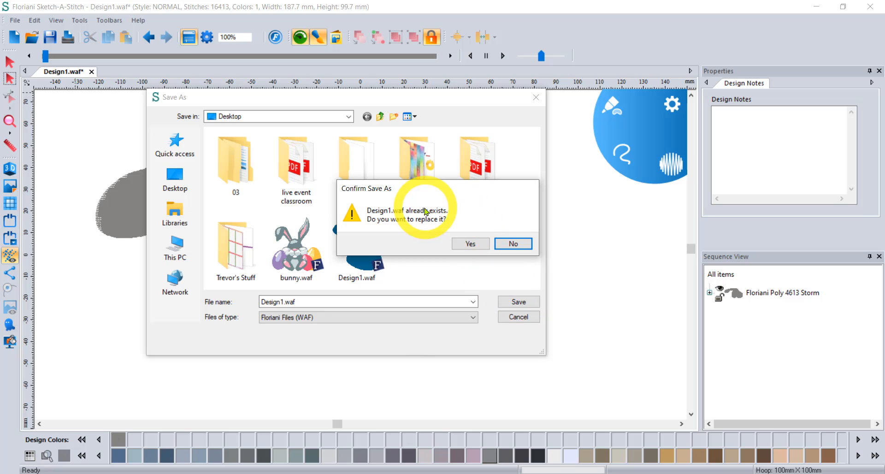
pyautogui.click(477, 248)
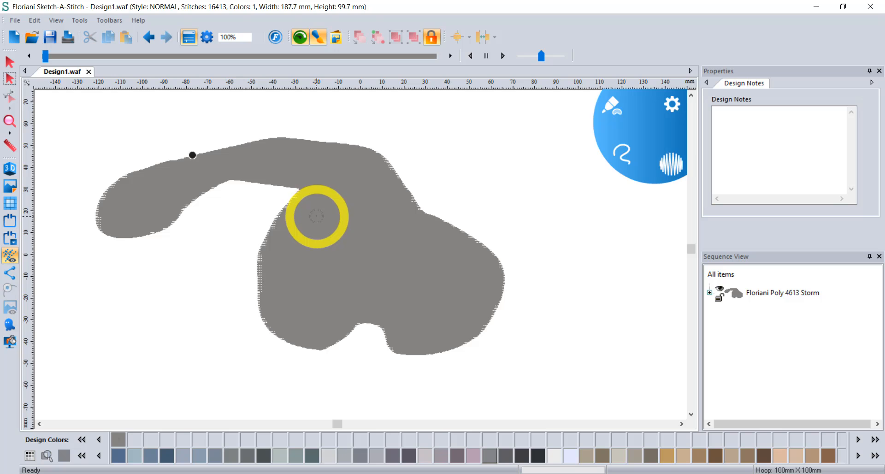
# Step: Select the sketched shape and examine its fill and underlay properties, keeping it selected as a whole
pyautogui.click(9, 61)
pyautogui.click(362, 177)
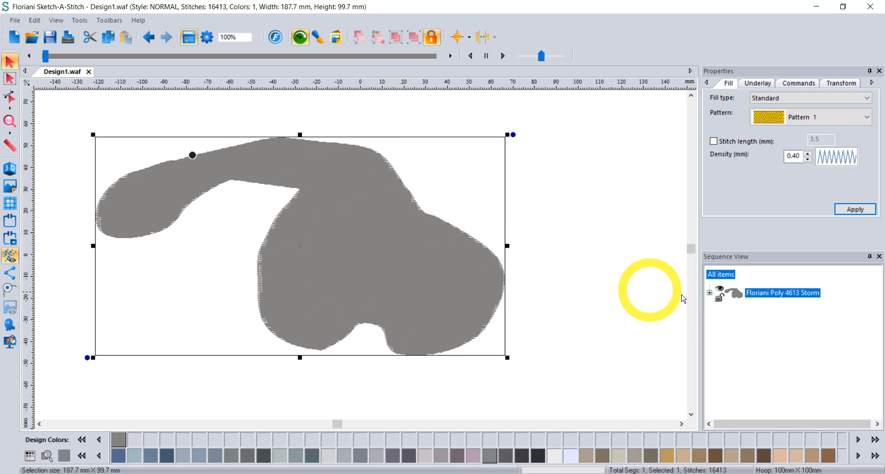
pyautogui.click(709, 293)
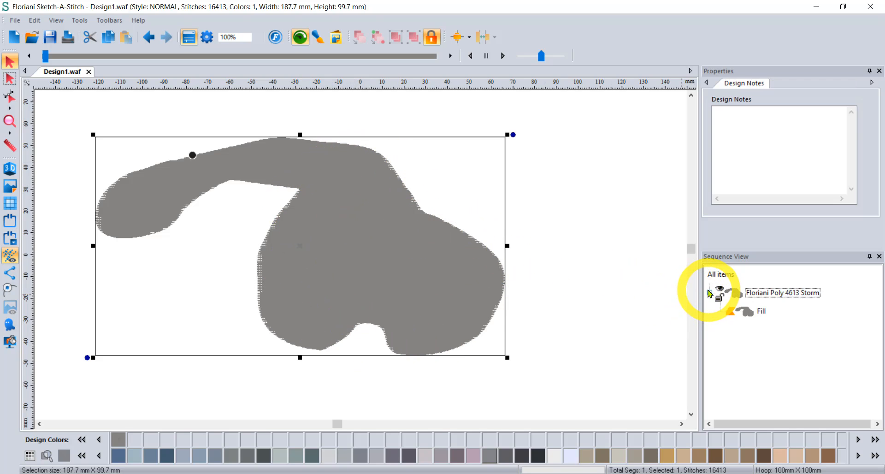
pyautogui.click(752, 314)
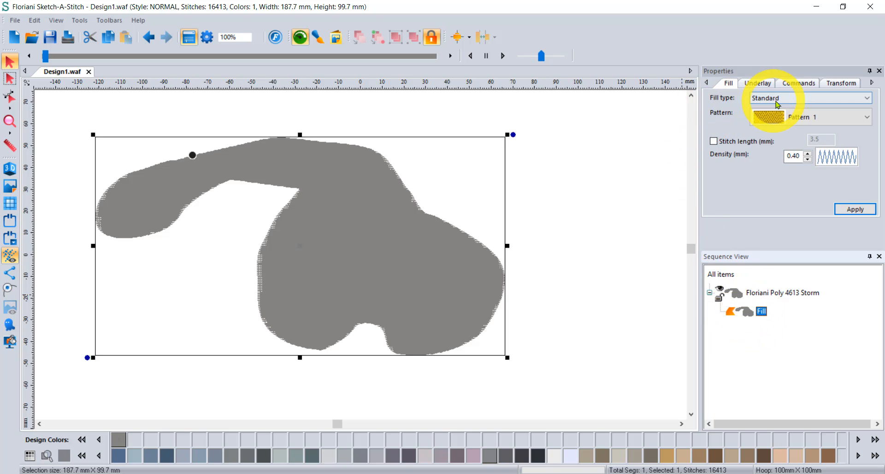
pyautogui.click(781, 115)
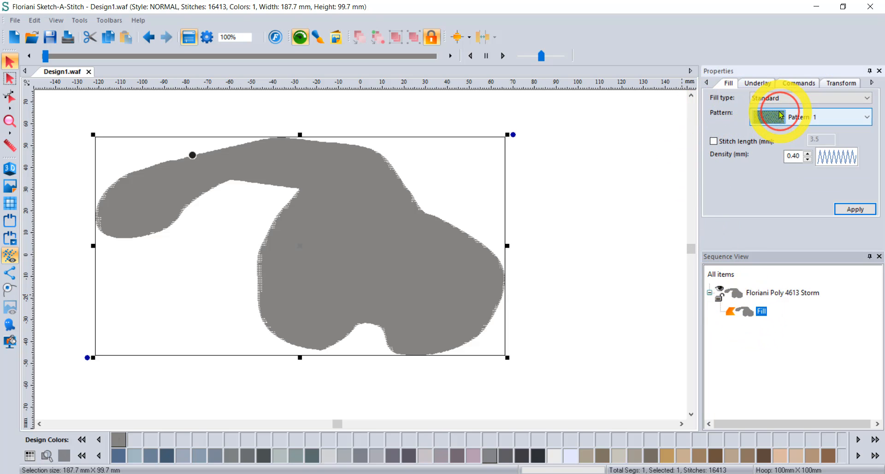
pyautogui.click(756, 84)
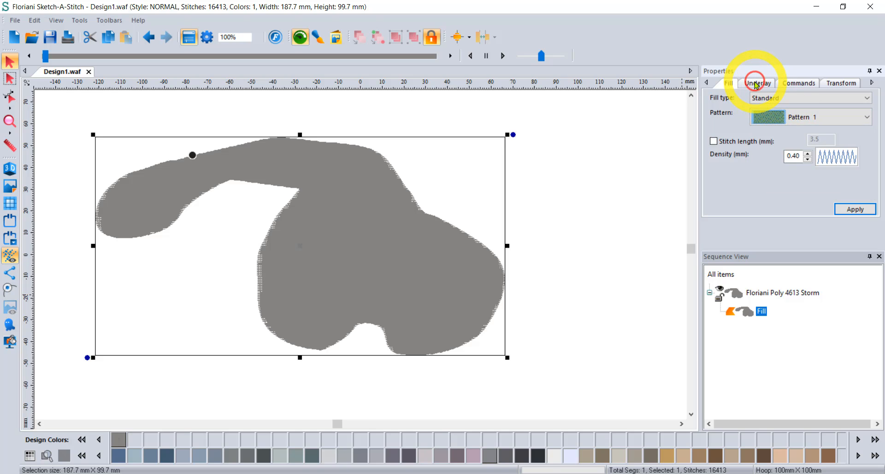
pyautogui.click(757, 84)
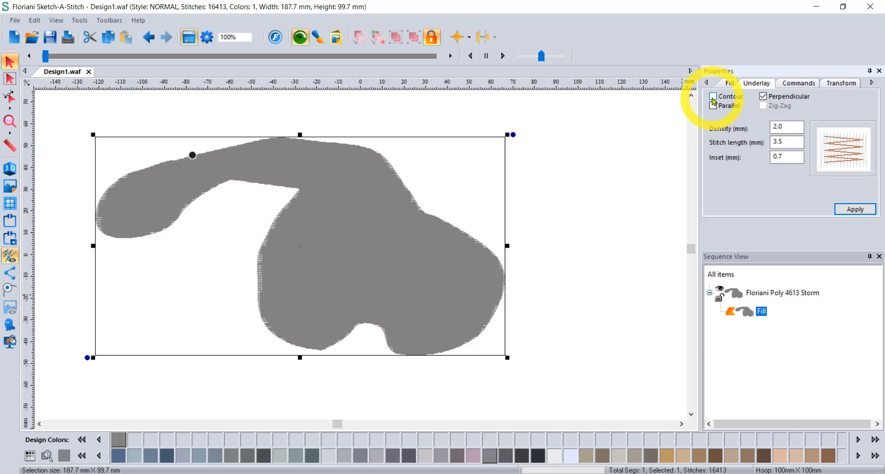
pyautogui.click(10, 98)
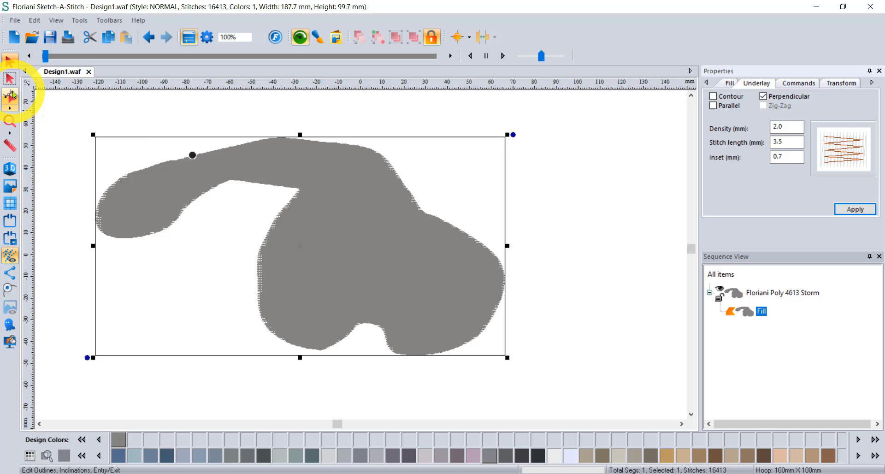
pyautogui.click(10, 61)
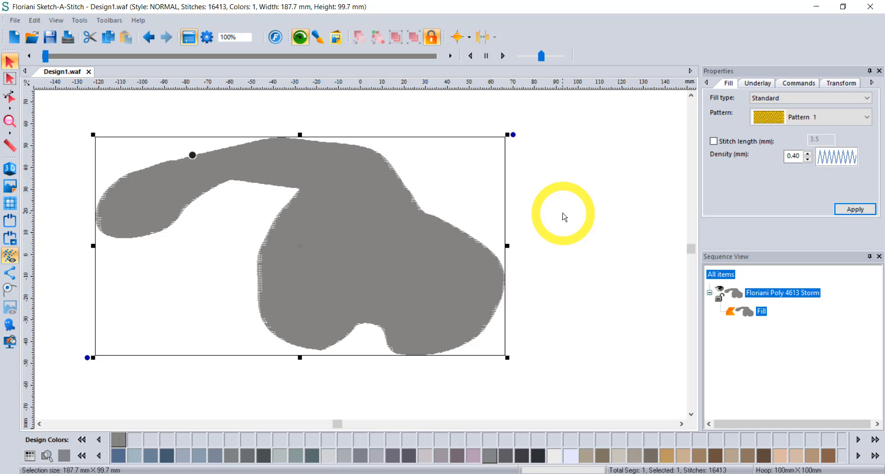
# Step: Prepare a copy named Design1.pes in Baby Lock/Brother/Bernina (PES v9) format with USB Drive (D:) selected, and cancel the save
pyautogui.click(15, 20)
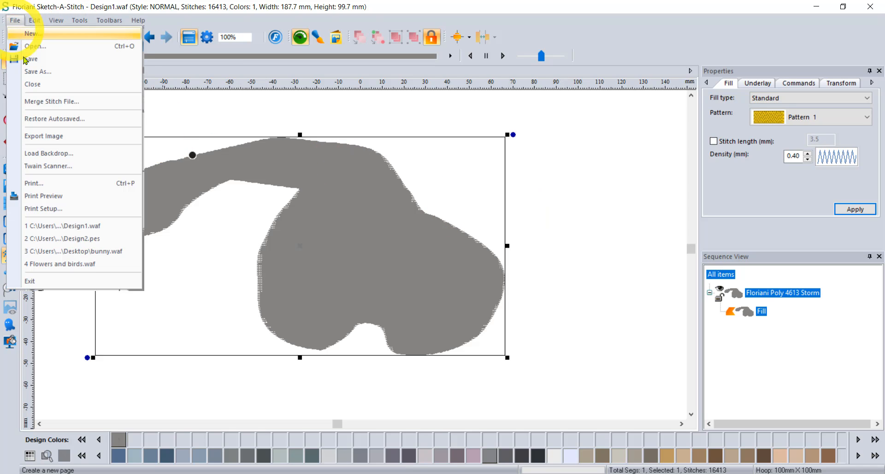
pyautogui.click(29, 73)
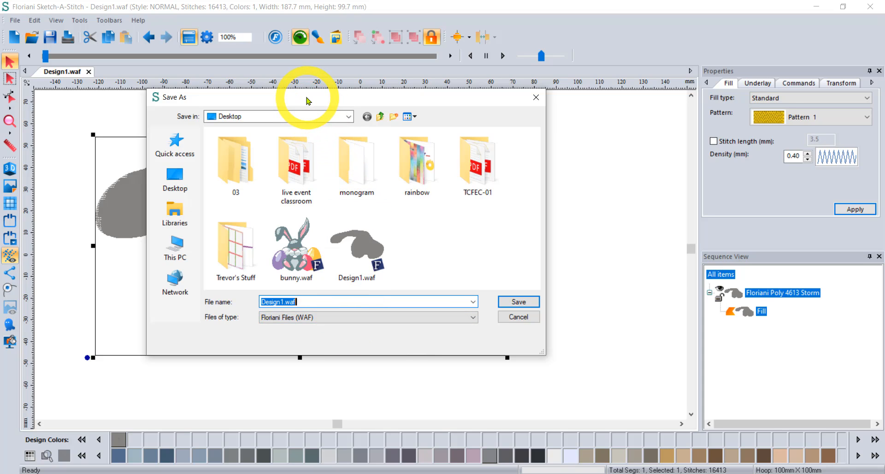
pyautogui.moveTo(307, 101); pyautogui.dragTo(446, 77)
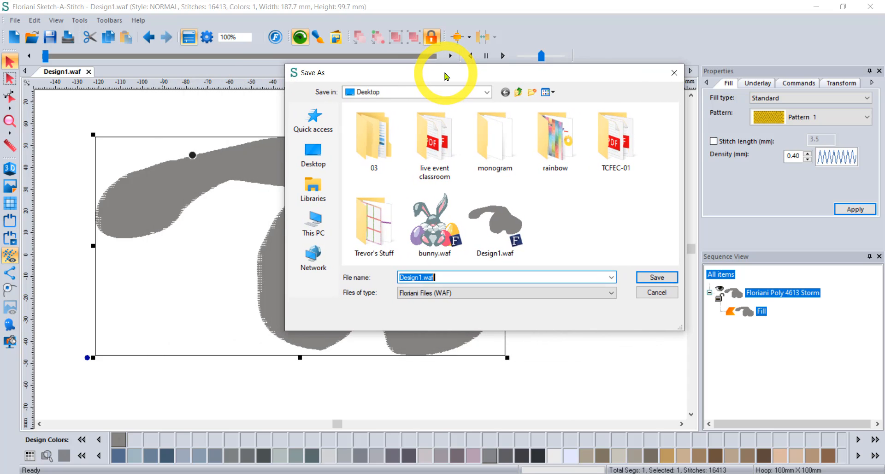
pyautogui.click(476, 293)
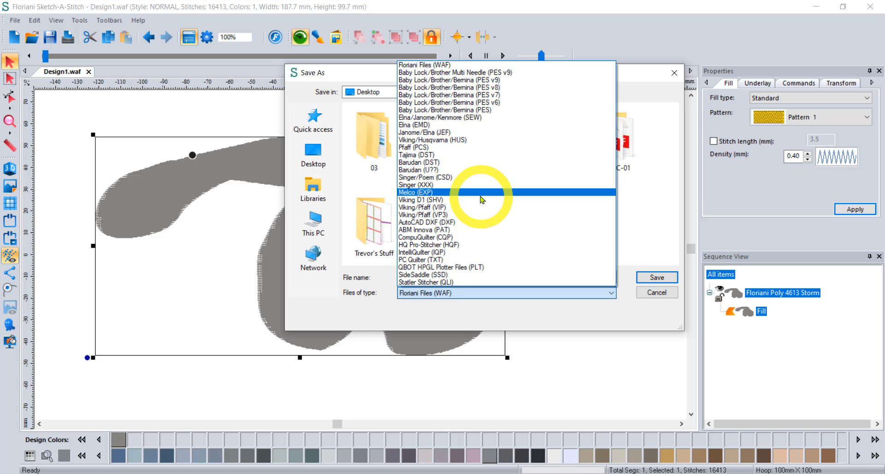
pyautogui.click(493, 80)
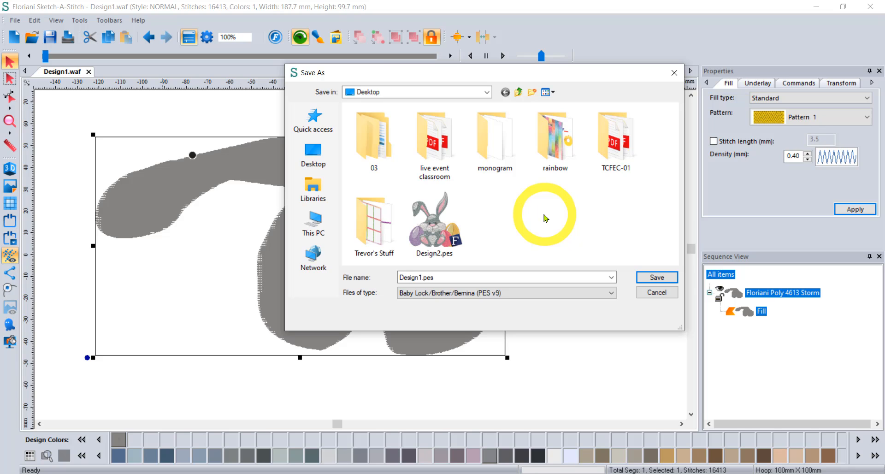
pyautogui.click(313, 225)
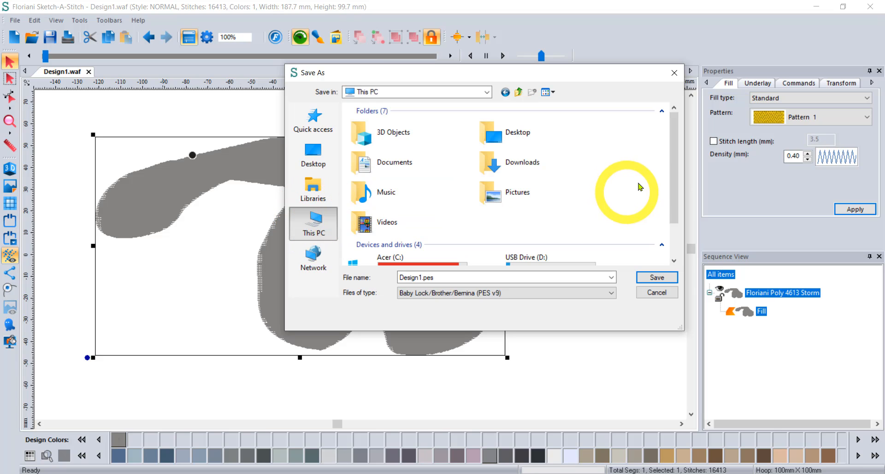
pyautogui.scroll(-1, 676, 166)
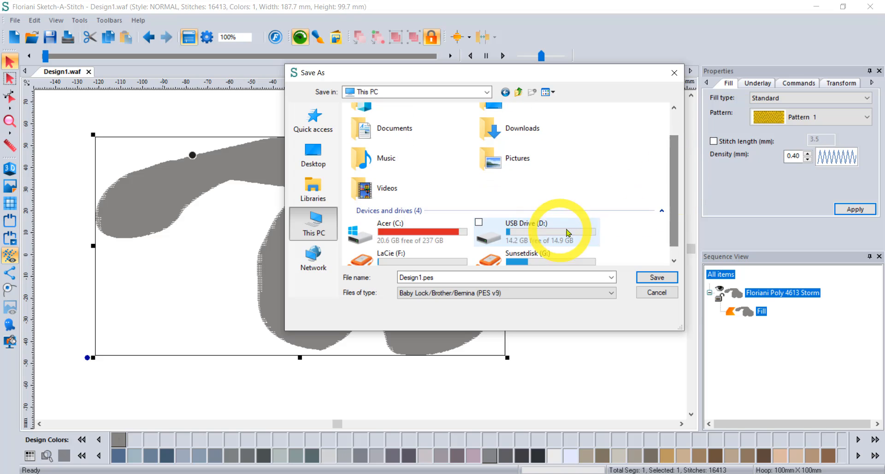
pyautogui.click(528, 232)
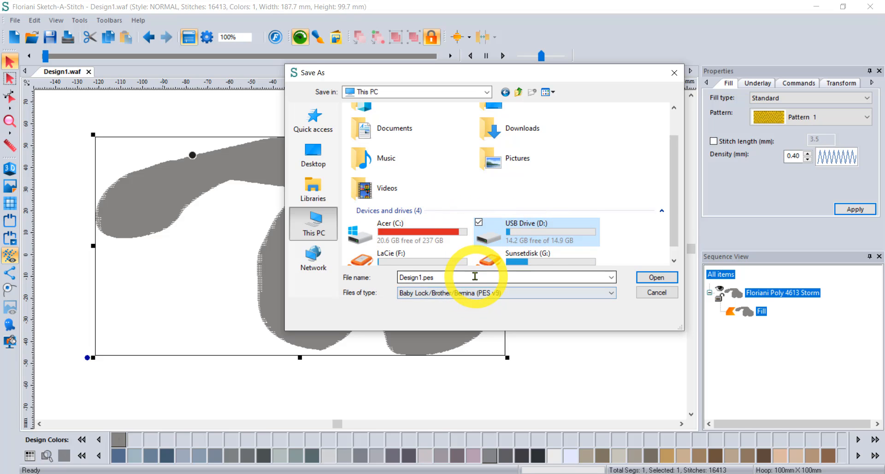
pyautogui.click(662, 292)
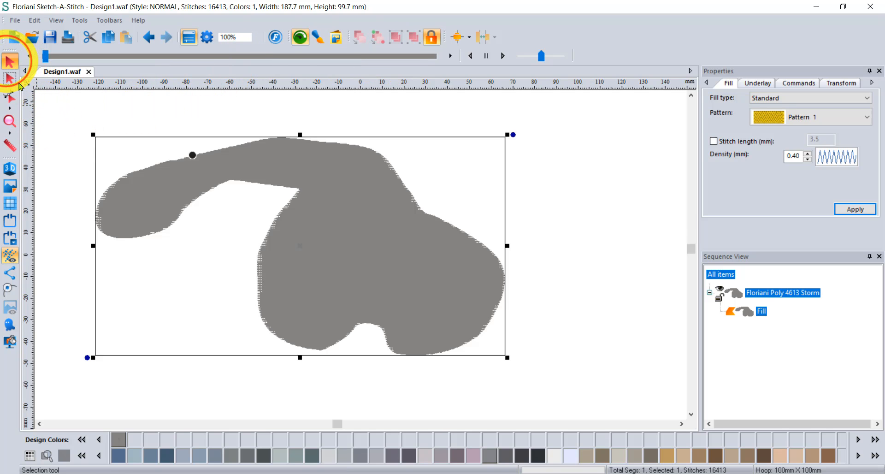
# Step: Deselect the shape and list only Baby Lock/Brother/Bernina (PES, PEC) designs from the Desktop for opening
pyautogui.click(51, 108)
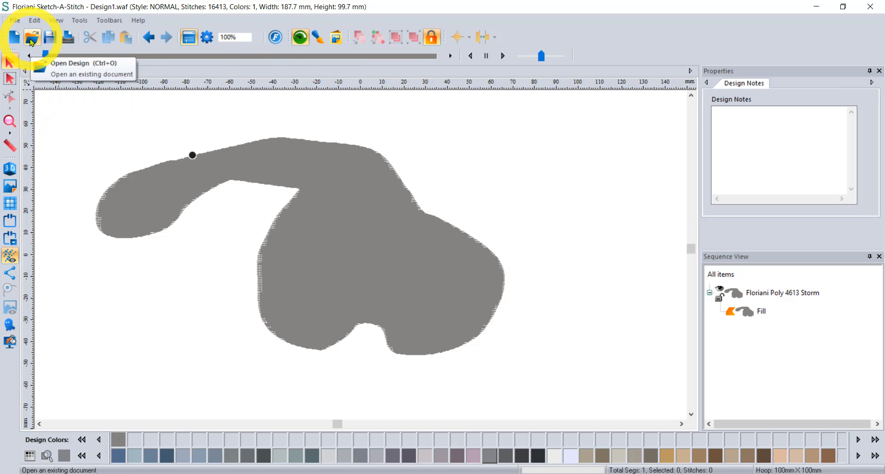
pyautogui.click(31, 39)
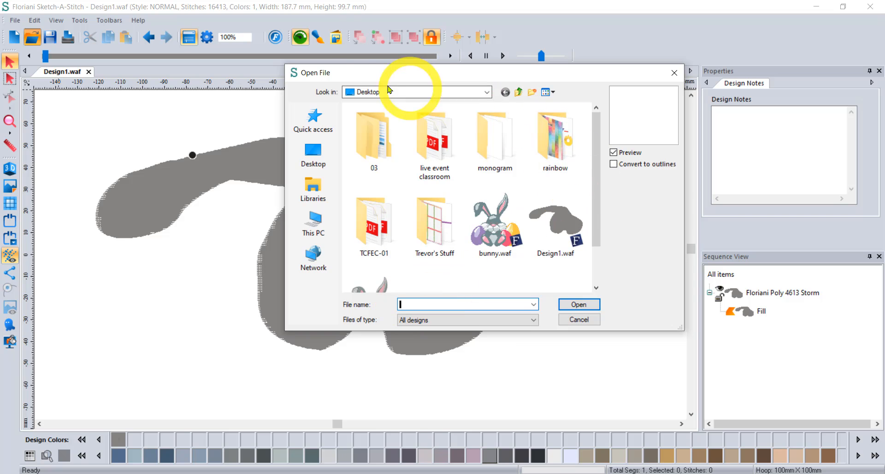
pyautogui.moveTo(376, 73); pyautogui.dragTo(286, 67)
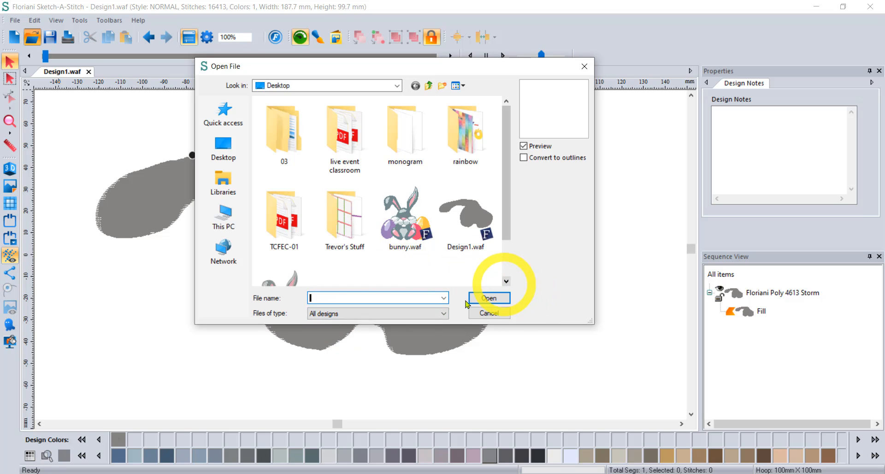
pyautogui.click(395, 317)
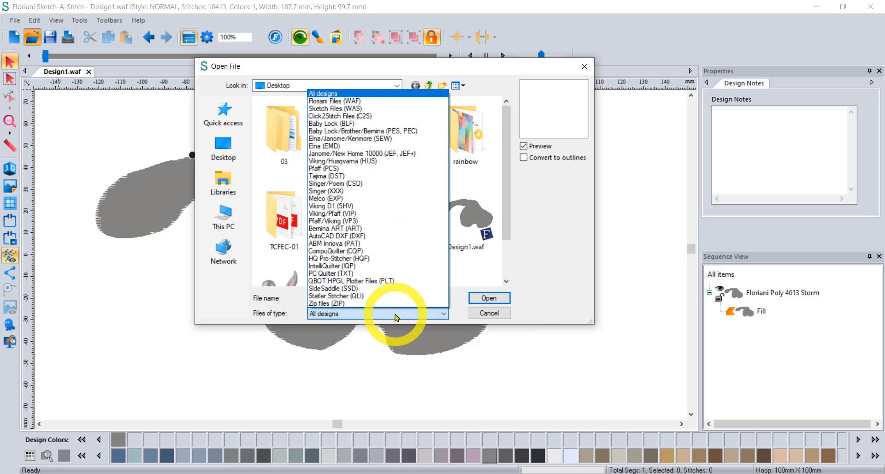
pyautogui.click(210, 311)
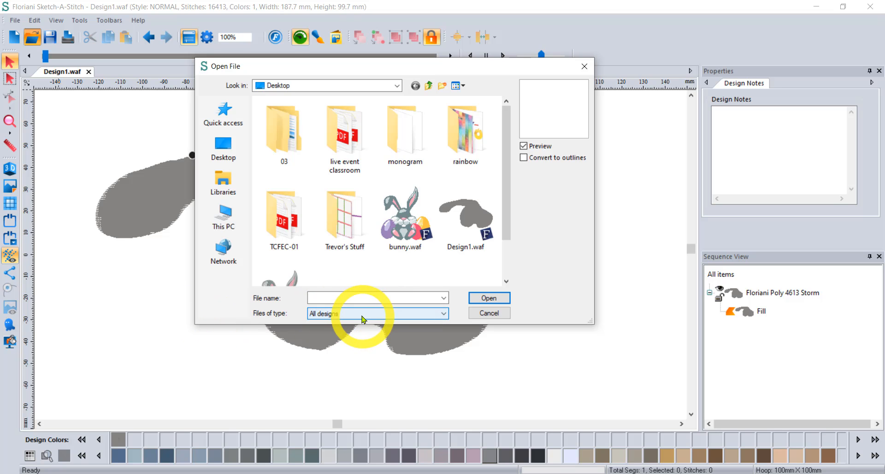
pyautogui.click(363, 319)
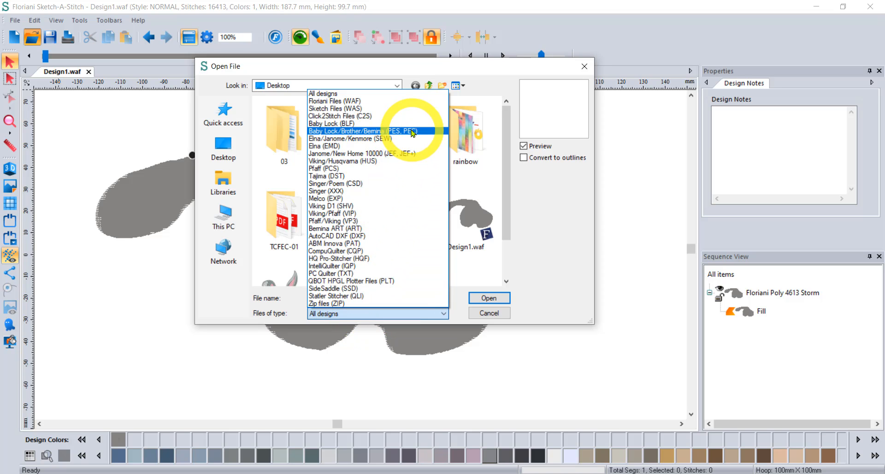
pyautogui.click(395, 132)
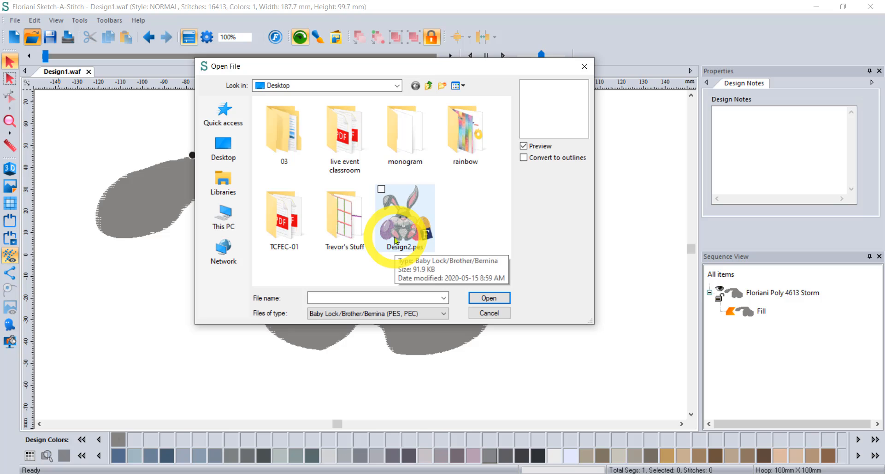
# Step: List all design types from the Desktop and open Design2.pes without converting it to outlines
pyautogui.click(390, 315)
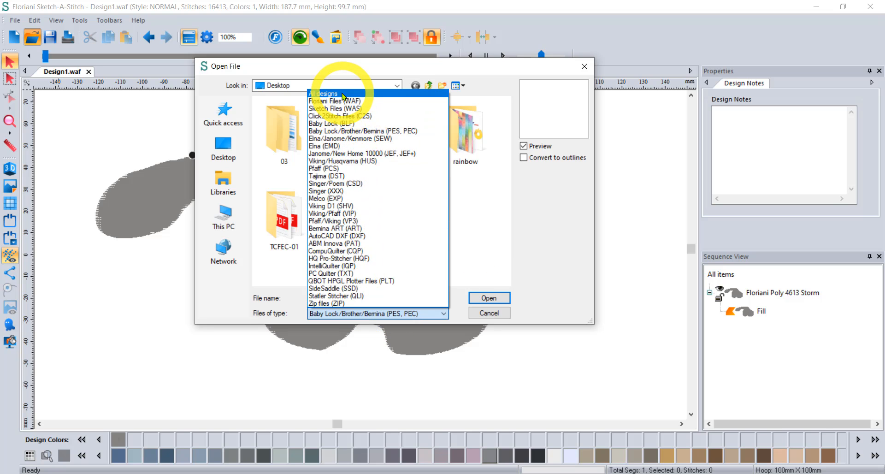
pyautogui.click(343, 94)
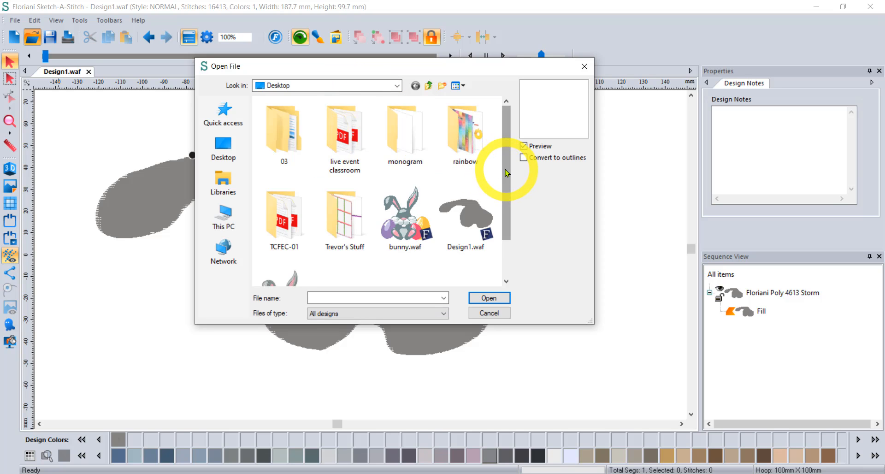
pyautogui.moveTo(506, 173); pyautogui.dragTo(504, 218)
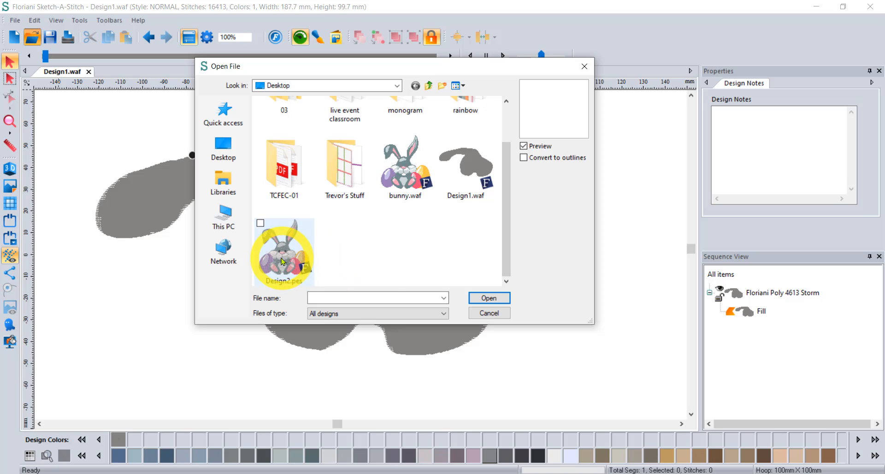
pyautogui.click(282, 262)
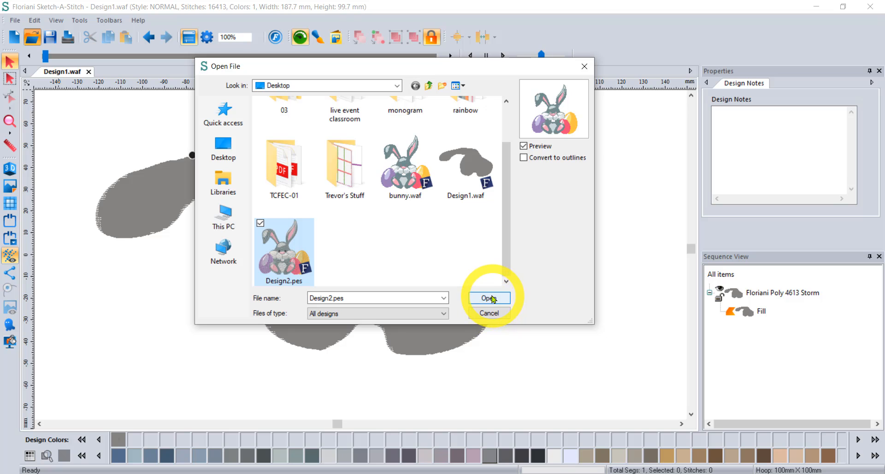
pyautogui.click(489, 298)
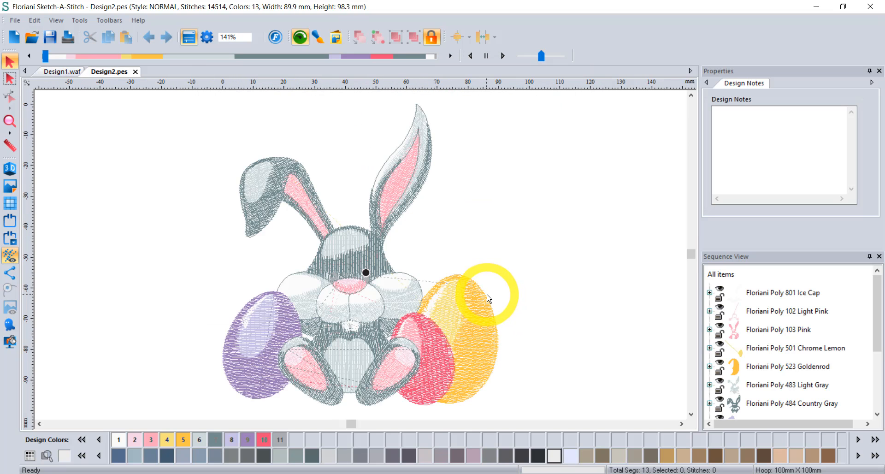
# Step: Recolor the Floriani Poly 523 Goldenrod part of the egg to Embellish Matte Thread 3005 River Blue
pyautogui.click(760, 367)
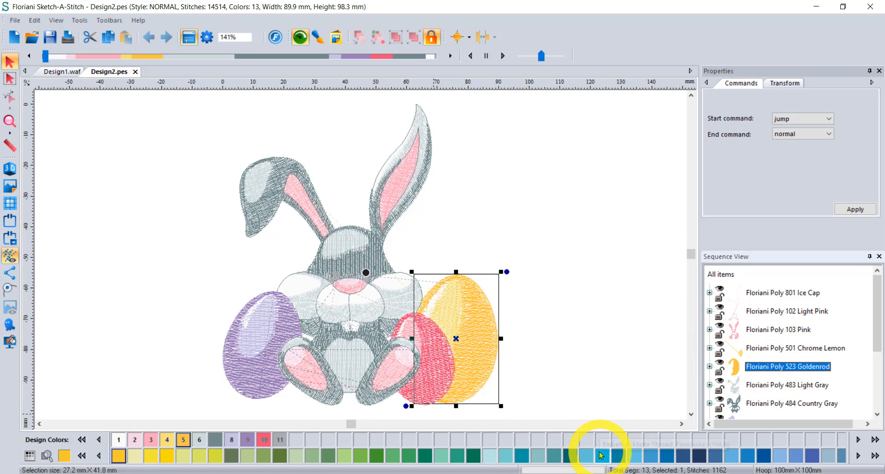
pyautogui.click(602, 456)
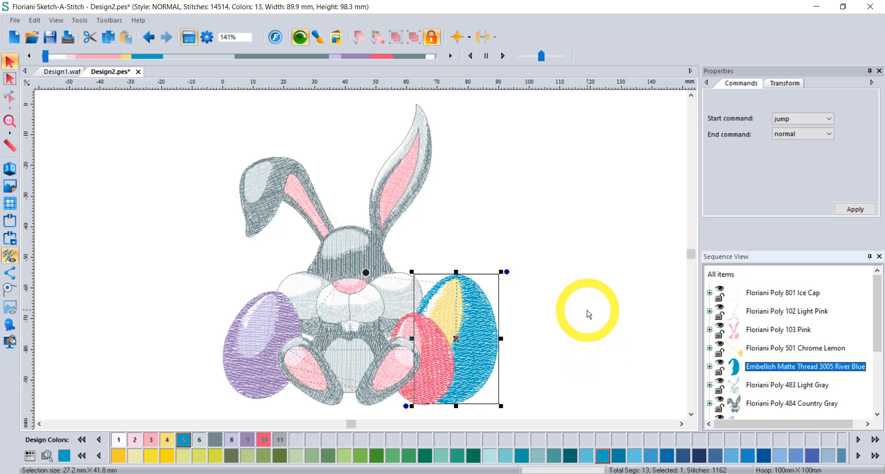
pyautogui.click(589, 314)
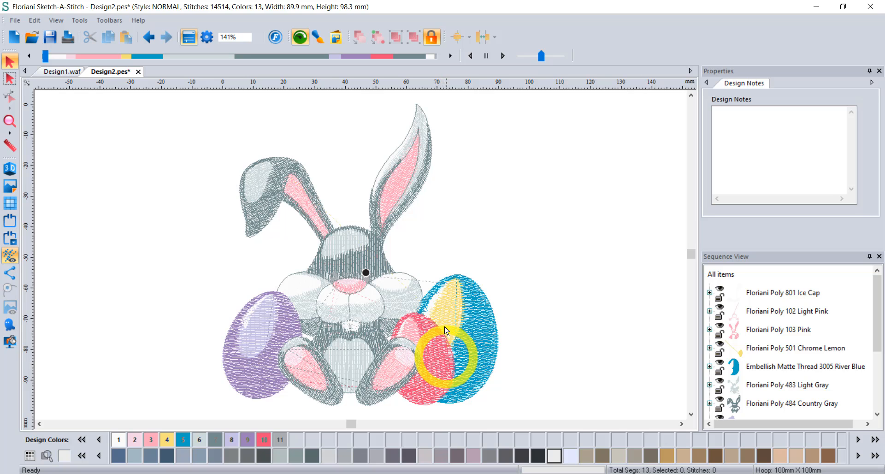
# Step: Select the whole bunny design and enlarge it proportionally to about 109.4 mm wide by 119.6 mm high
pyautogui.click(325, 41)
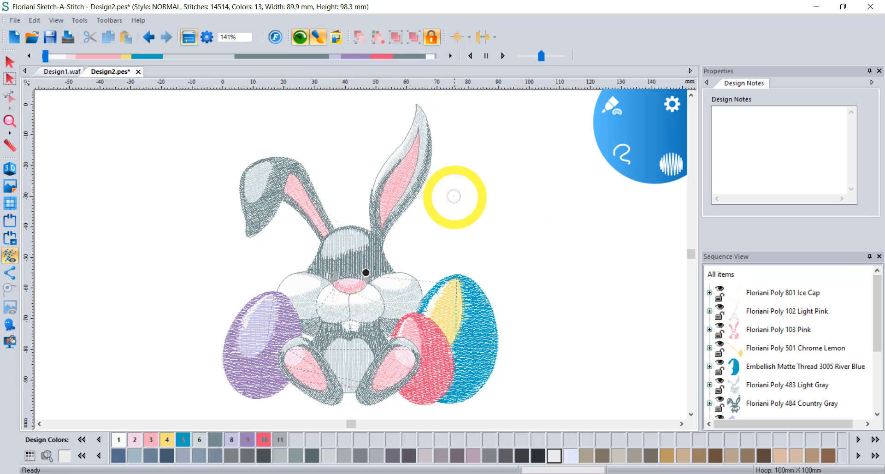
pyautogui.click(9, 61)
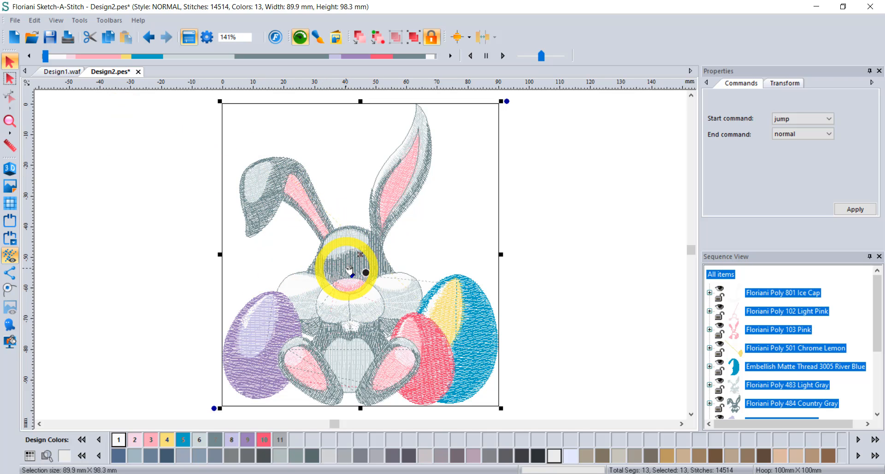
pyautogui.scroll(-3, 349, 269)
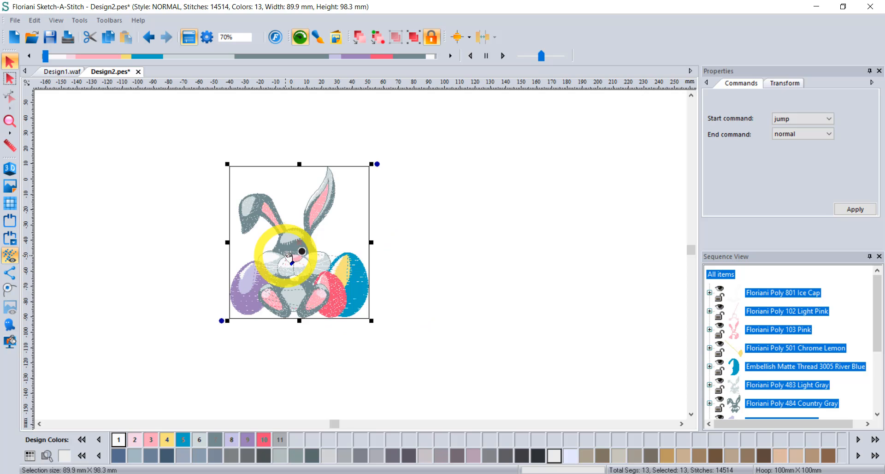
pyautogui.moveTo(371, 321); pyautogui.dragTo(397, 350)
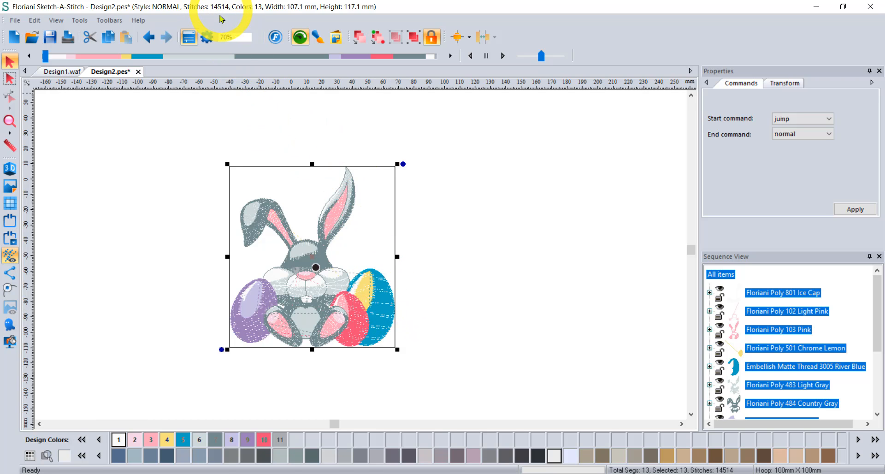
pyautogui.moveTo(399, 351)
pyautogui.mouseDown()
pyautogui.moveTo(370, 322)
pyautogui.moveTo(401, 353)
pyautogui.mouseUp()
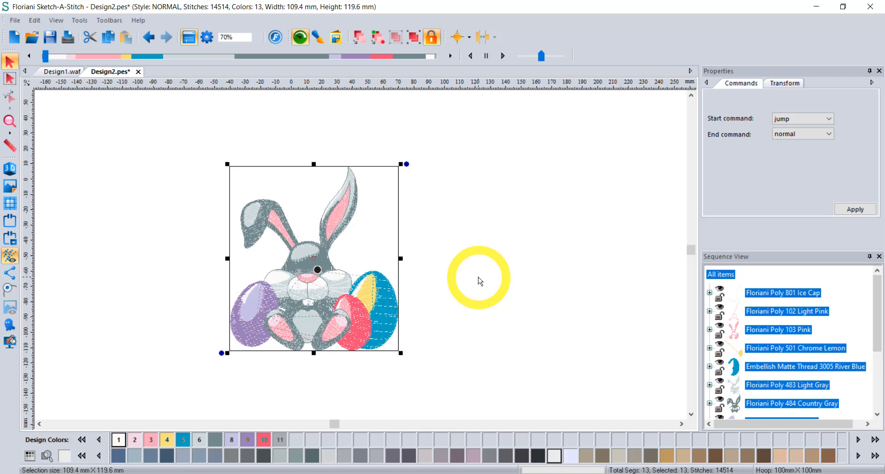
pyautogui.click(478, 279)
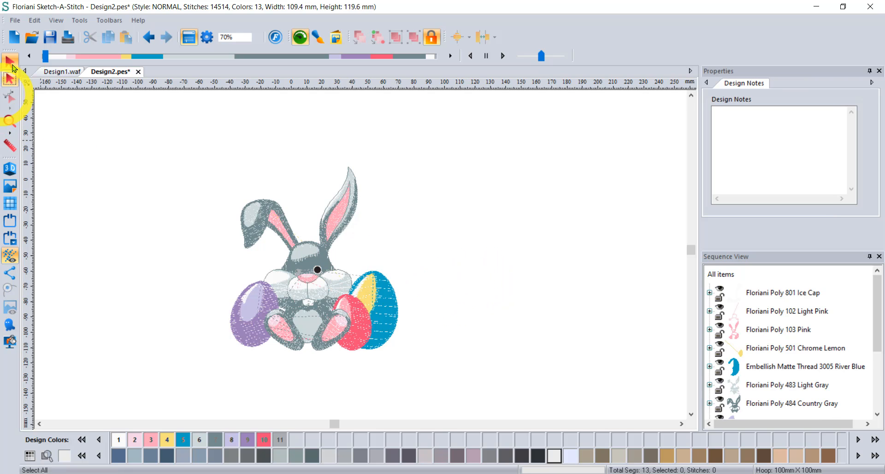
# Step: Open Design2.pes from the Desktop again with Convert to outlines enabled
pyautogui.click(31, 38)
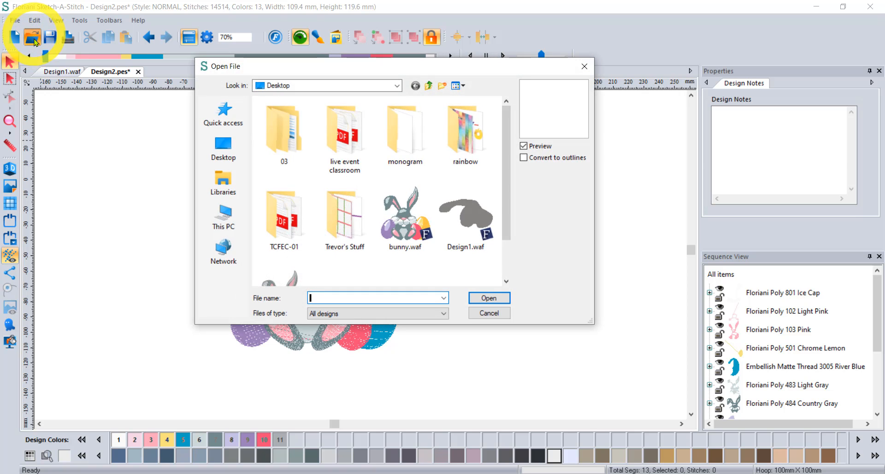
pyautogui.scroll(-1, 381, 242)
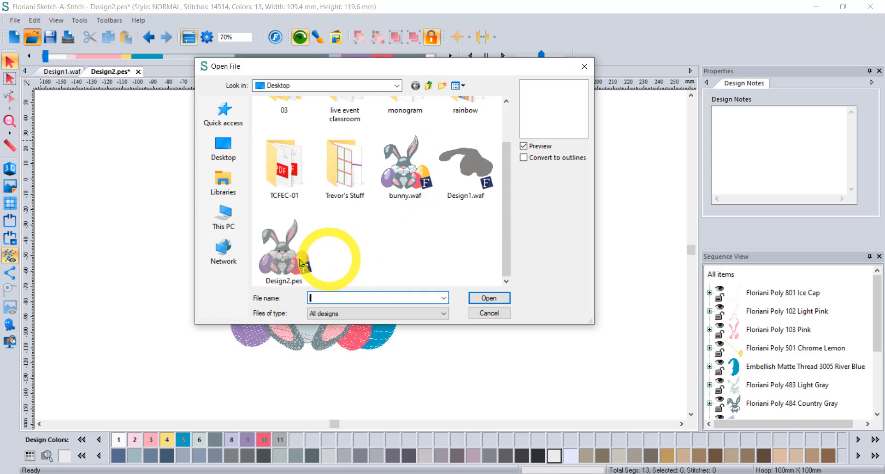
pyautogui.click(283, 247)
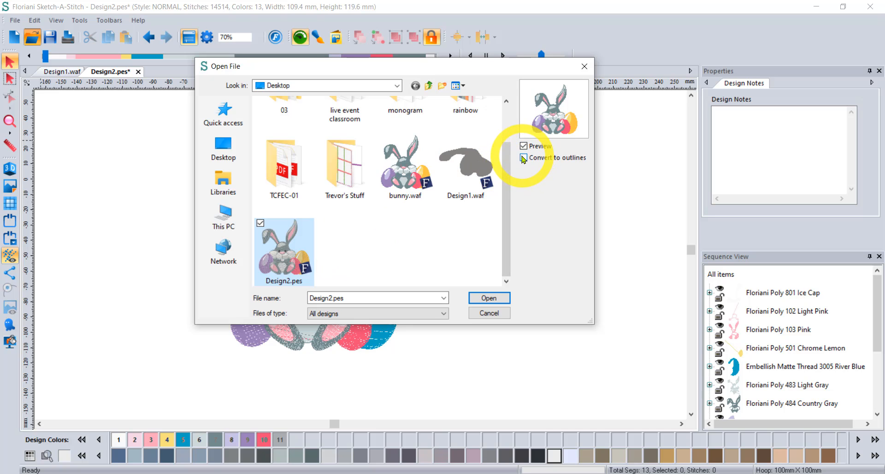
pyautogui.click(524, 158)
pyautogui.click(493, 300)
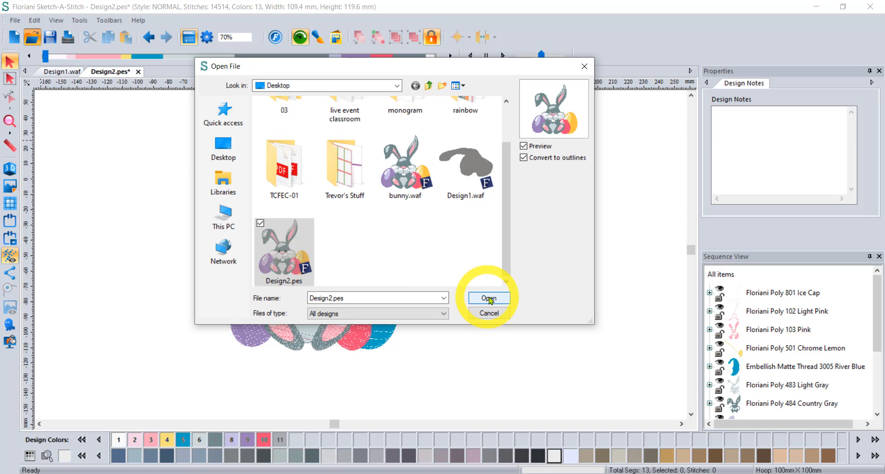
pyautogui.click(489, 299)
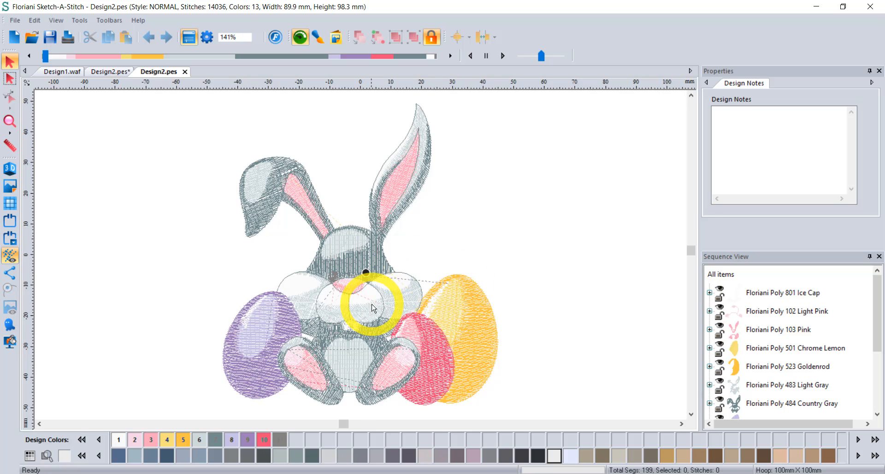
# Step: Expand the Floriani Poly 523 Goldenrod color in the converted design and examine the fill properties of its large egg segment
pyautogui.click(244, 358)
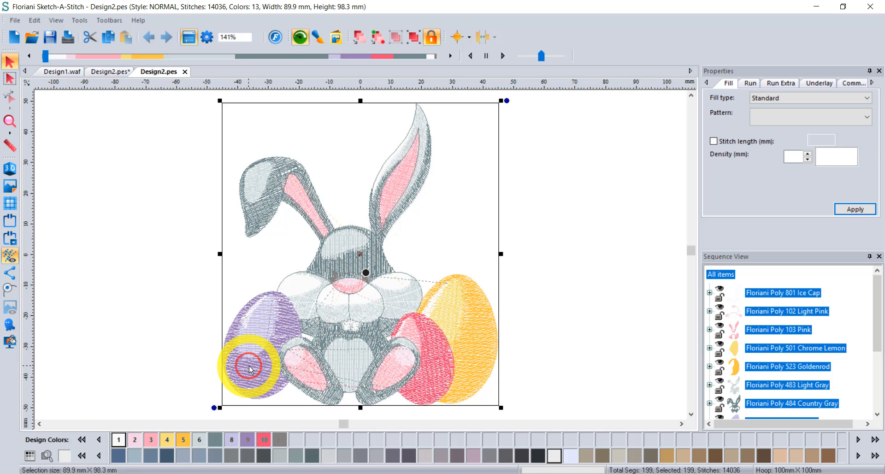
pyautogui.click(740, 366)
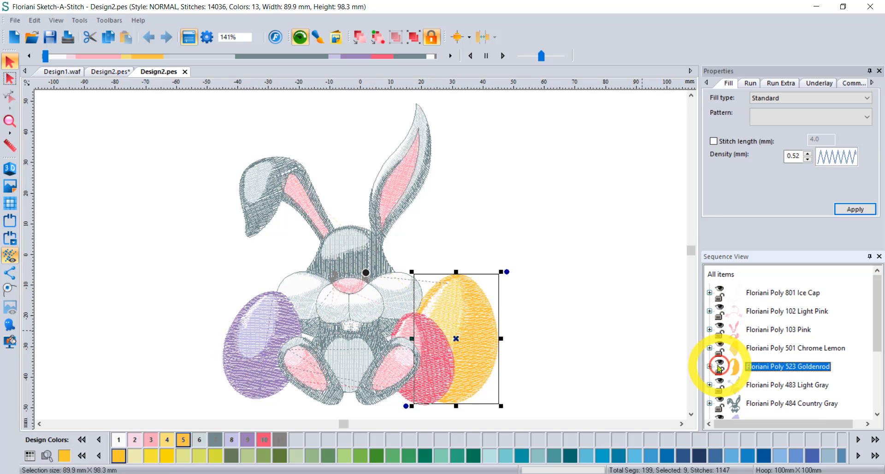
pyautogui.click(710, 366)
pyautogui.scroll(-2, 786, 364)
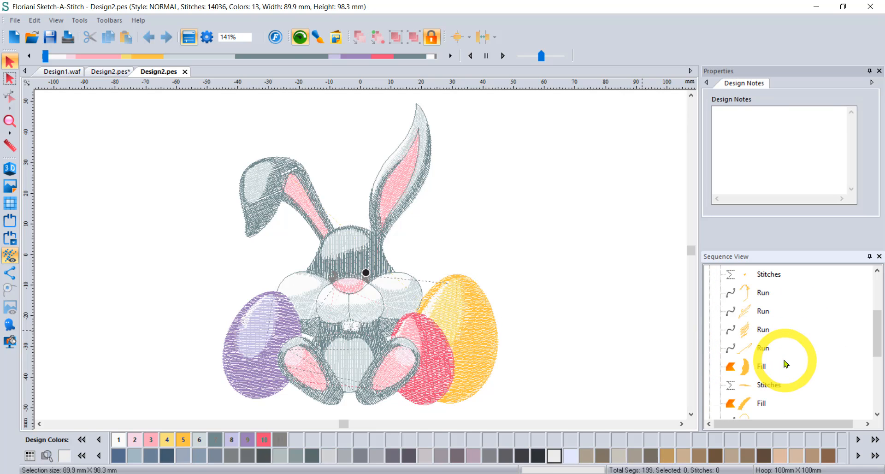
pyautogui.click(761, 366)
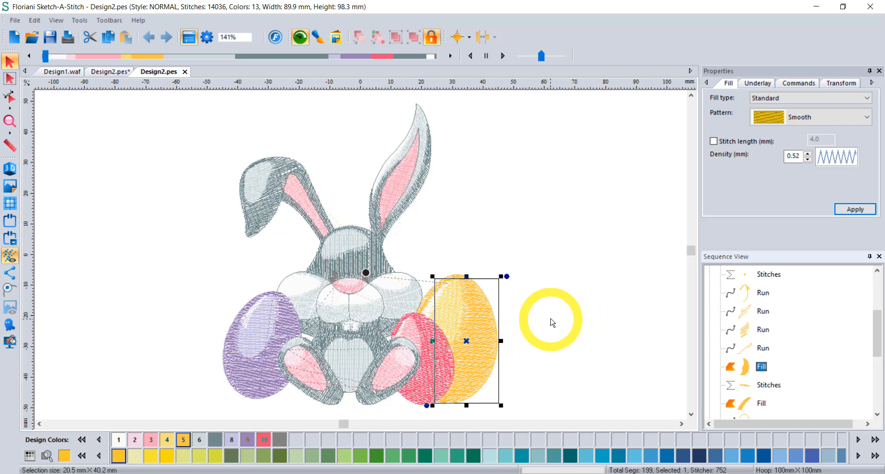
pyautogui.click(551, 322)
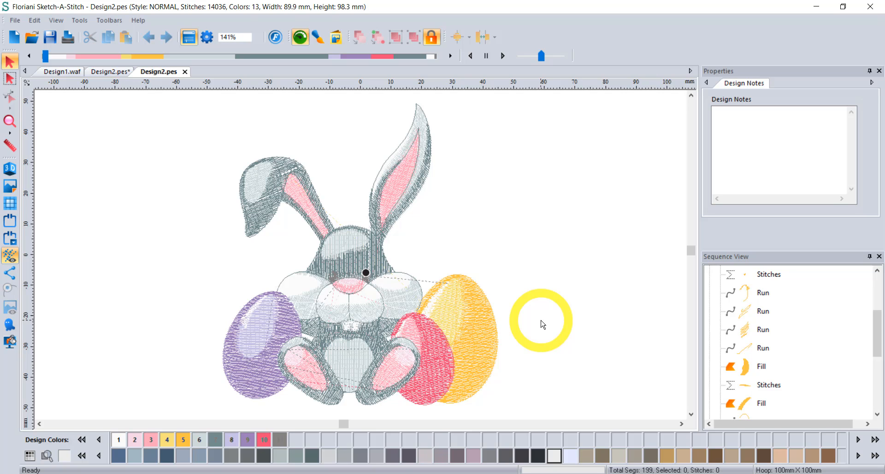
# Step: Select the whole converted bunny design and enlarge it proportionally to about 101.2 mm wide by 110.8 mm high
pyautogui.scroll(-2, 396, 253)
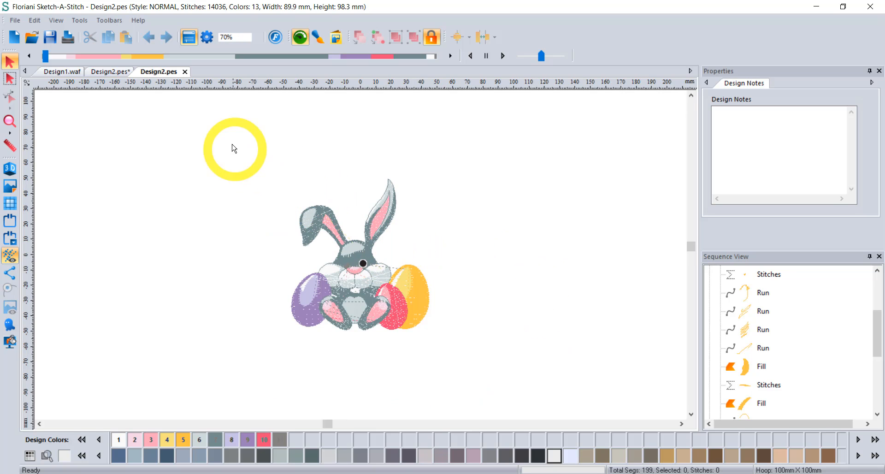
pyautogui.moveTo(232, 148); pyautogui.dragTo(458, 362)
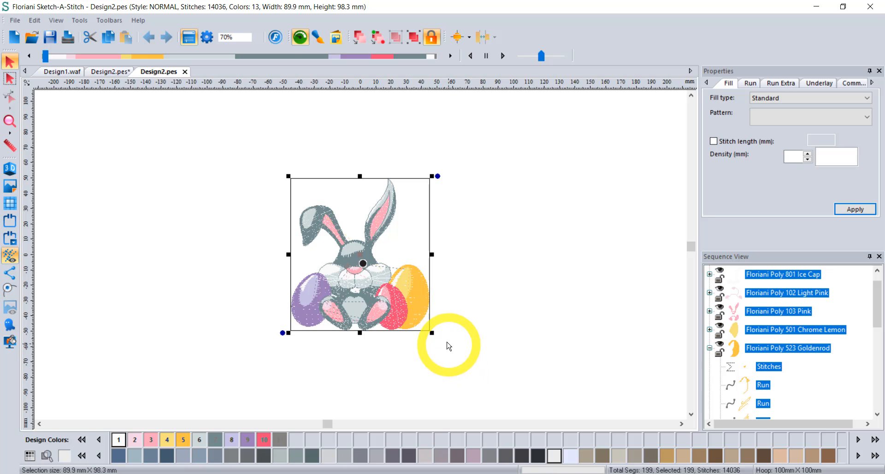
pyautogui.moveTo(432, 333); pyautogui.dragTo(447, 353)
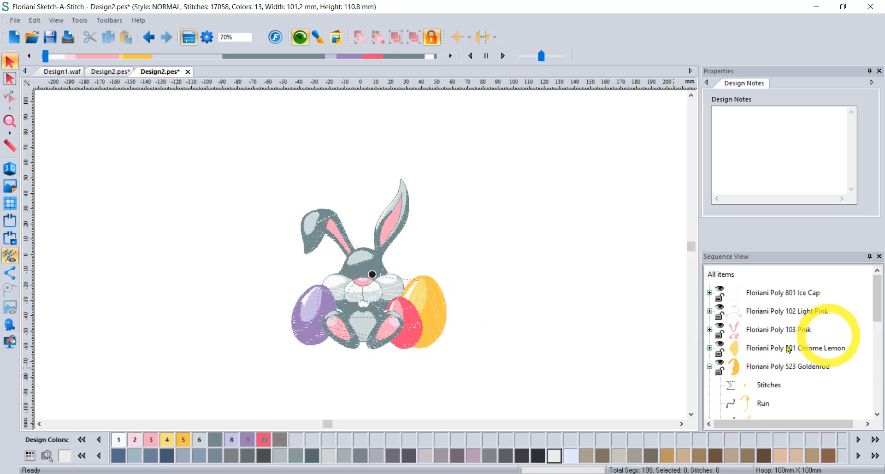
# Step: Check the enlarged Goldenrod egg segment's fill density and the design's stitch count, leaving nothing selected
pyautogui.scroll(-2, 806, 355)
pyautogui.click(761, 366)
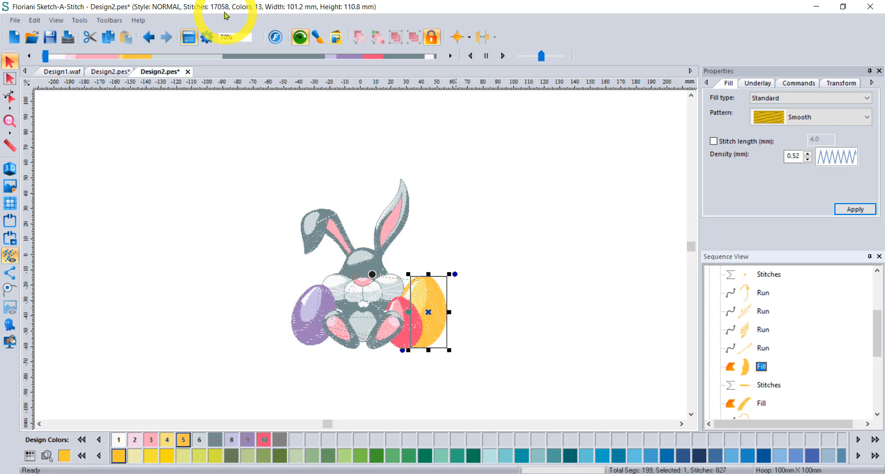
pyautogui.click(464, 139)
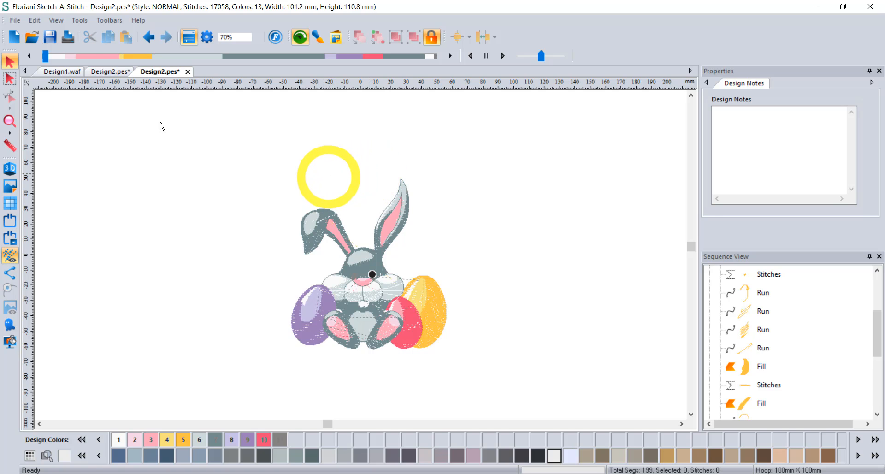
# Step: View the Convert to outlines option for opening designs, and cancel without opening a file
pyautogui.click(32, 39)
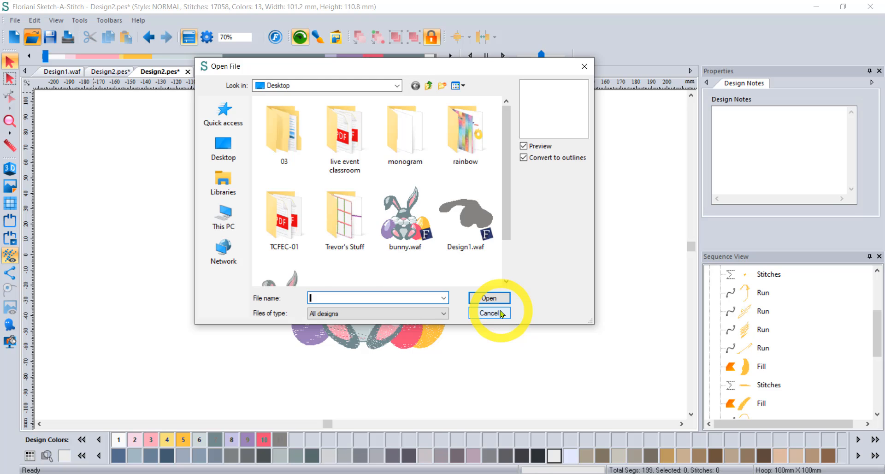
pyautogui.click(501, 314)
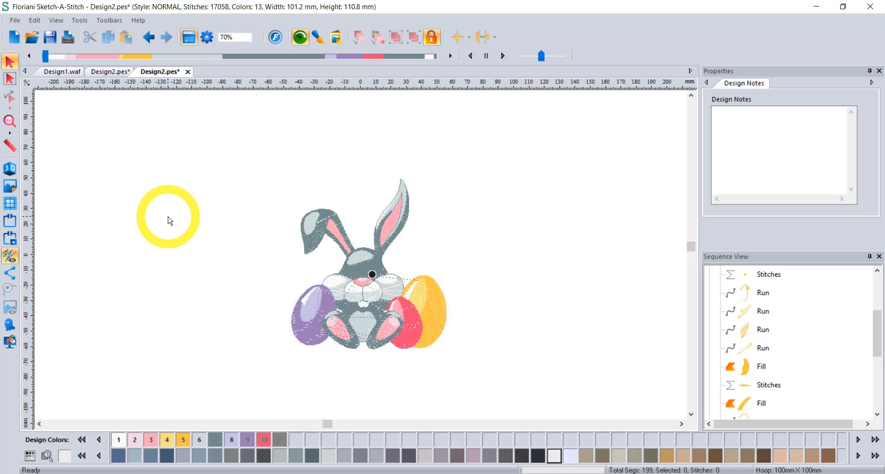